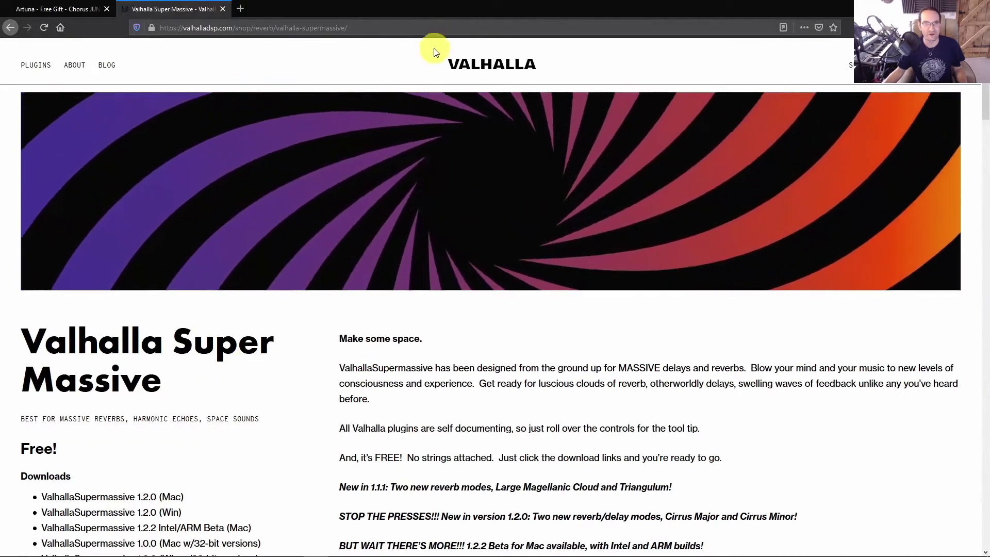
# - Leave the Chorus JUN-6 browser page and return to the Cubase project with Pianos and Strings folders
pyautogui.click(56, 11)
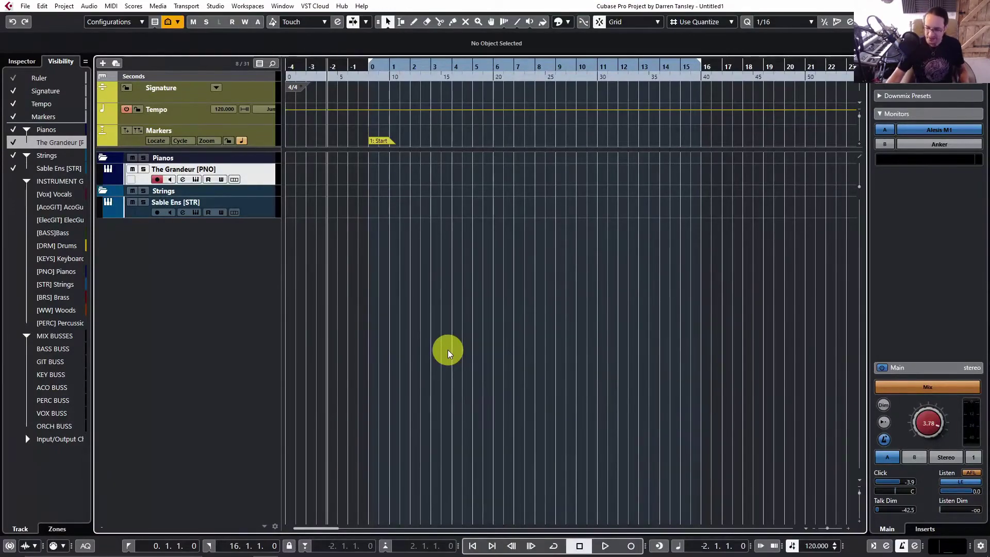
# - Open The Grandeur [PNO] channel settings and browse insert slot 2's plug-in list, expanding then collapsing it
pyautogui.press('e')
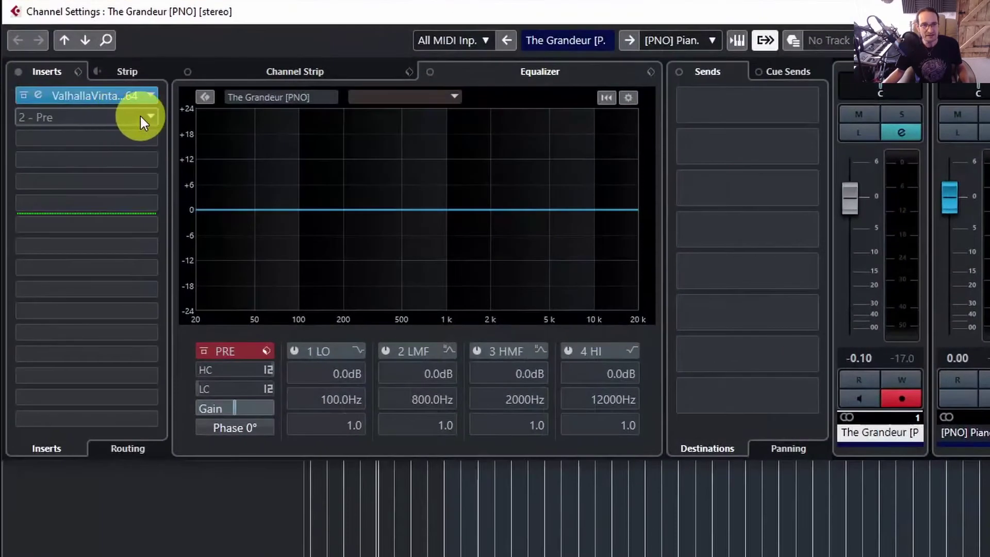
pyautogui.click(148, 113)
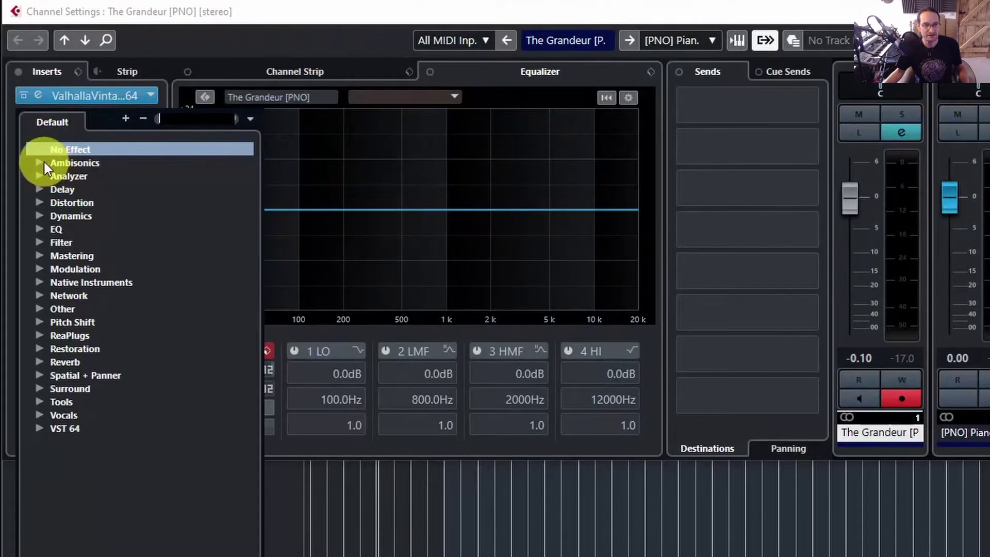
pyautogui.click(124, 119)
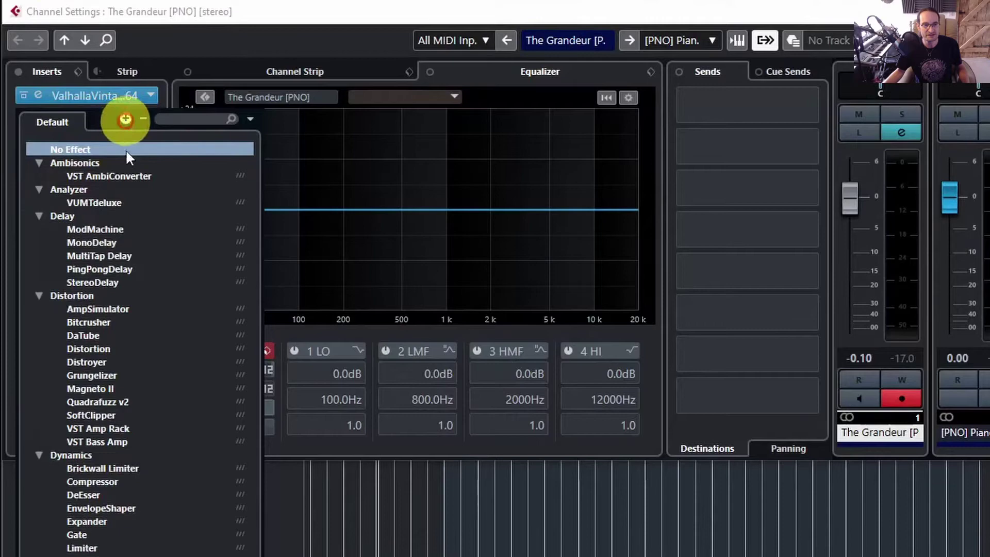
pyautogui.scroll(-20, 145, 239)
pyautogui.scroll(-15, 145, 239)
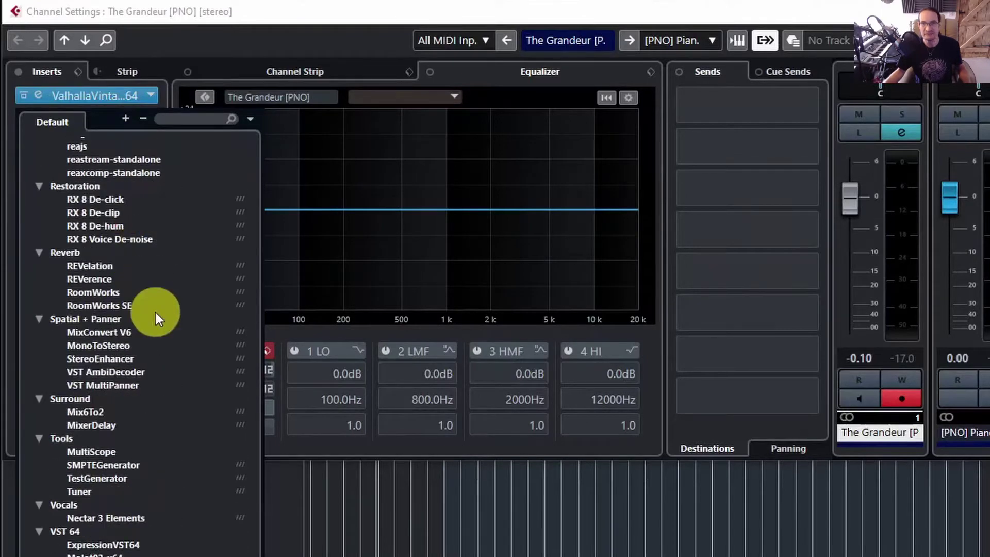
pyautogui.scroll(20, 149, 392)
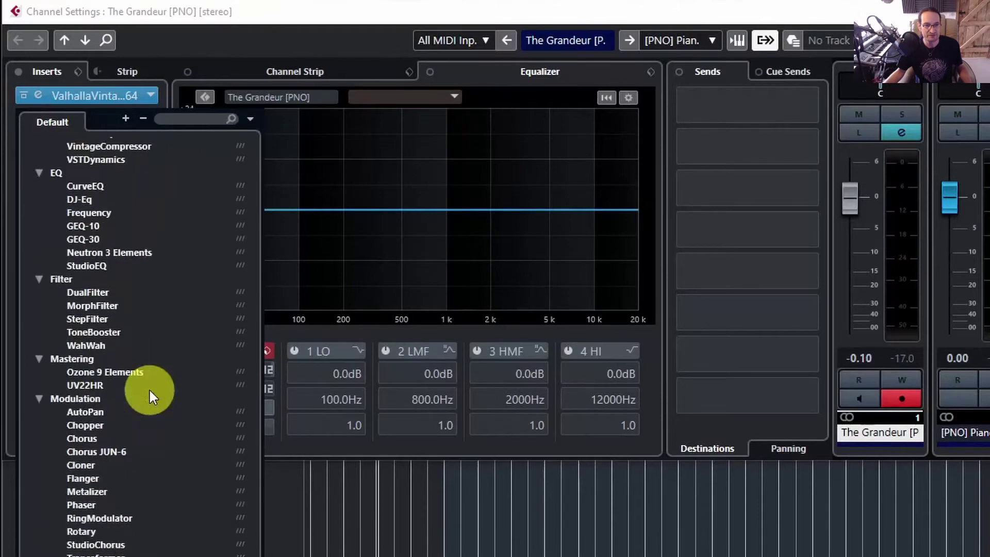
pyautogui.scroll(8, 149, 389)
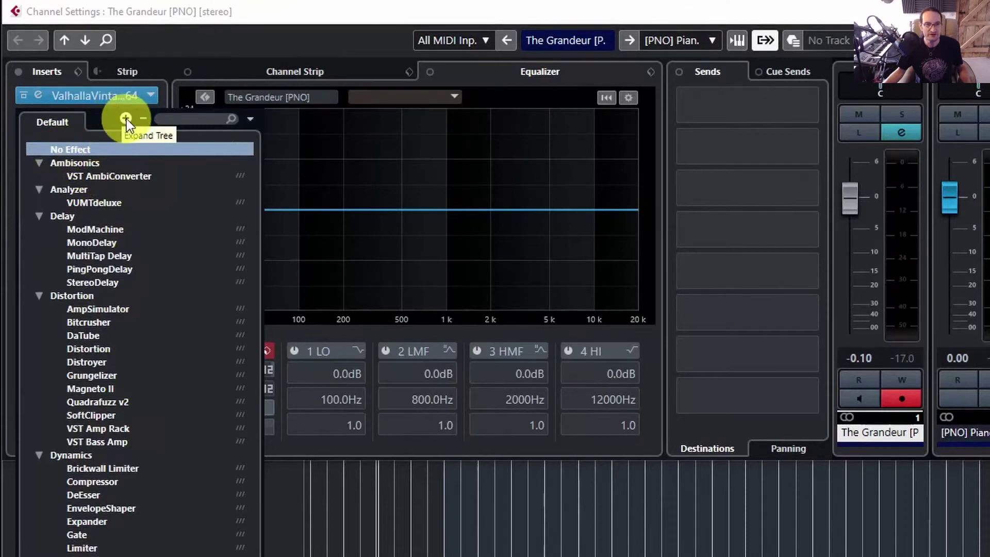
pyautogui.click(141, 118)
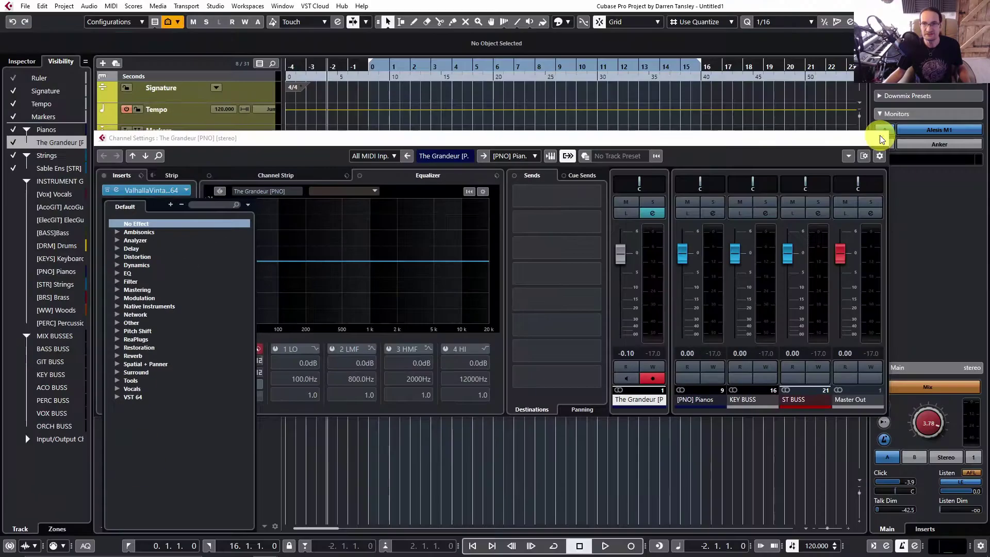
# - Close Channel Settings and open the VST Plug-in Manager from the Studio menu
pyautogui.click(881, 139)
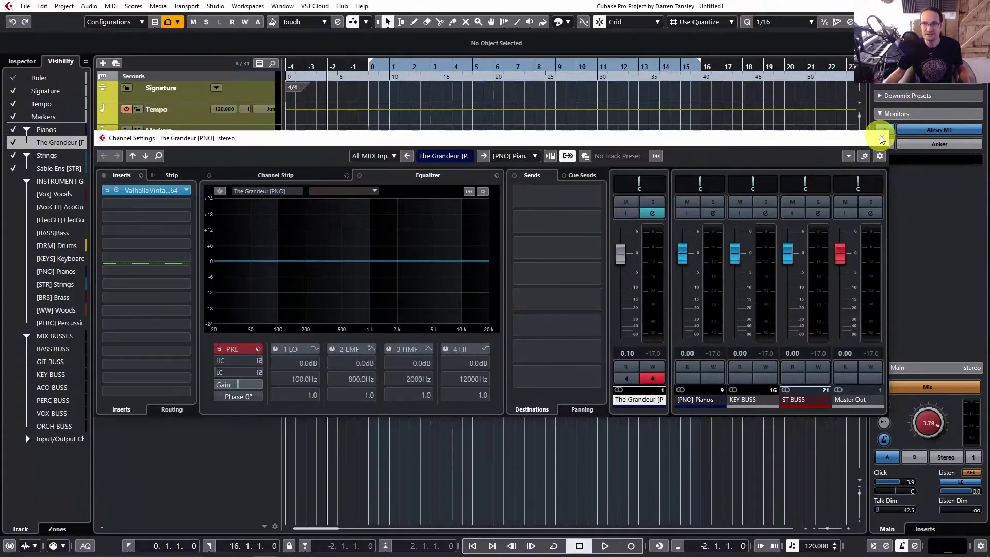
pyautogui.click(881, 139)
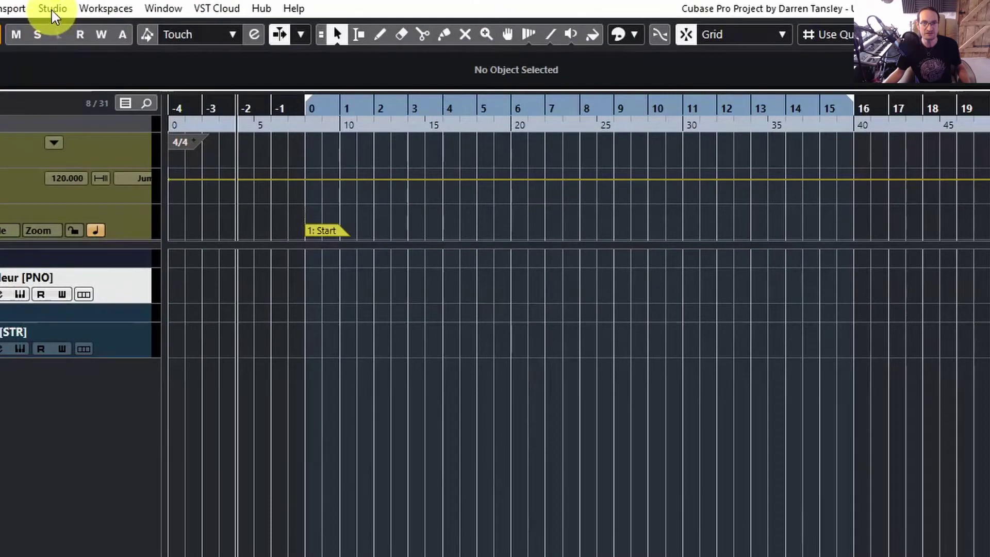
pyautogui.click(52, 12)
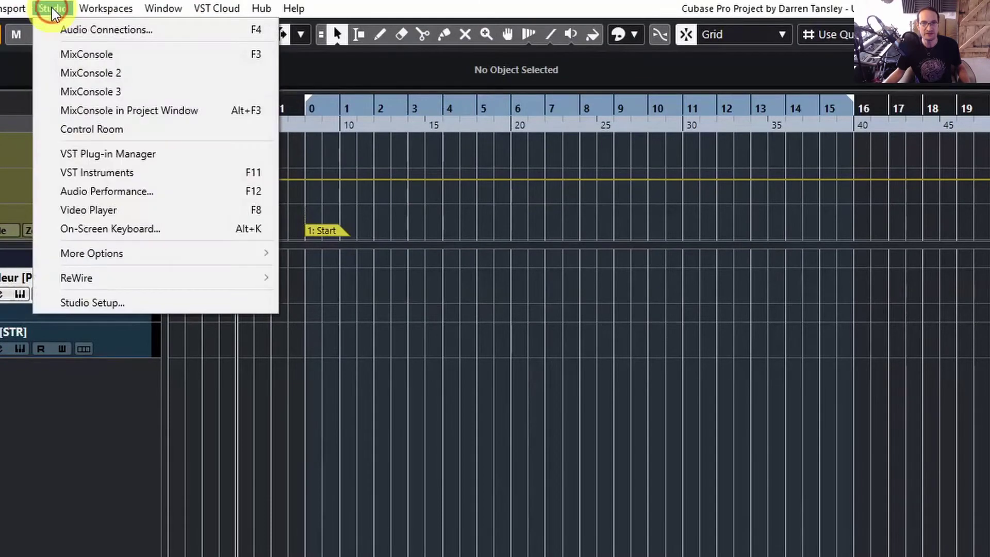
pyautogui.click(124, 155)
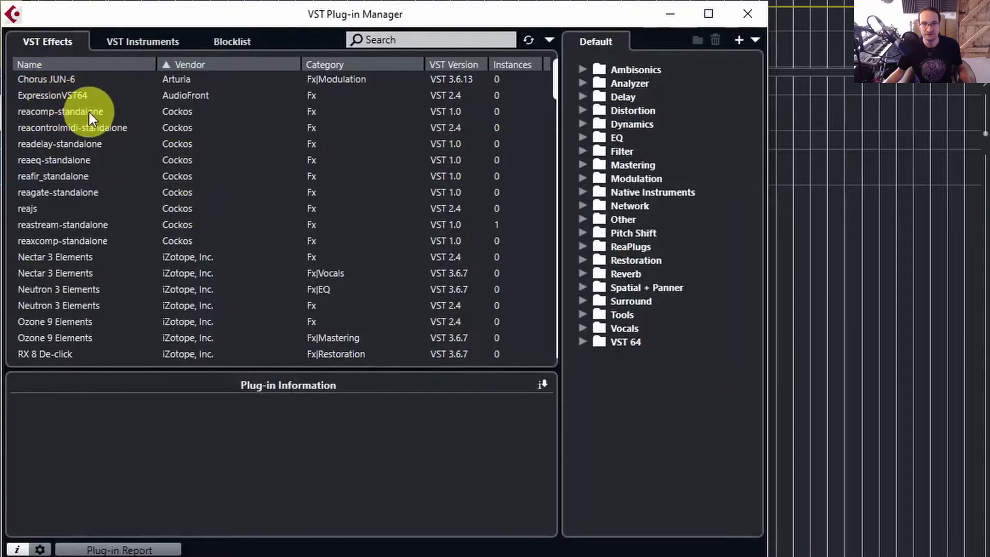
# - Look over the installed VST effects and bring up the New Collection options
pyautogui.scroll(-20, 45, 125)
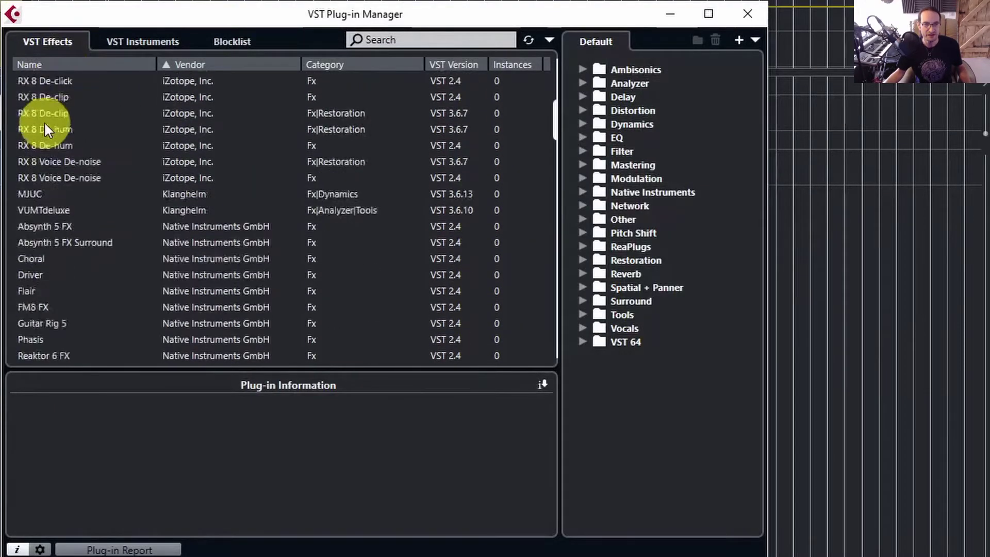
pyautogui.scroll(20, 46, 126)
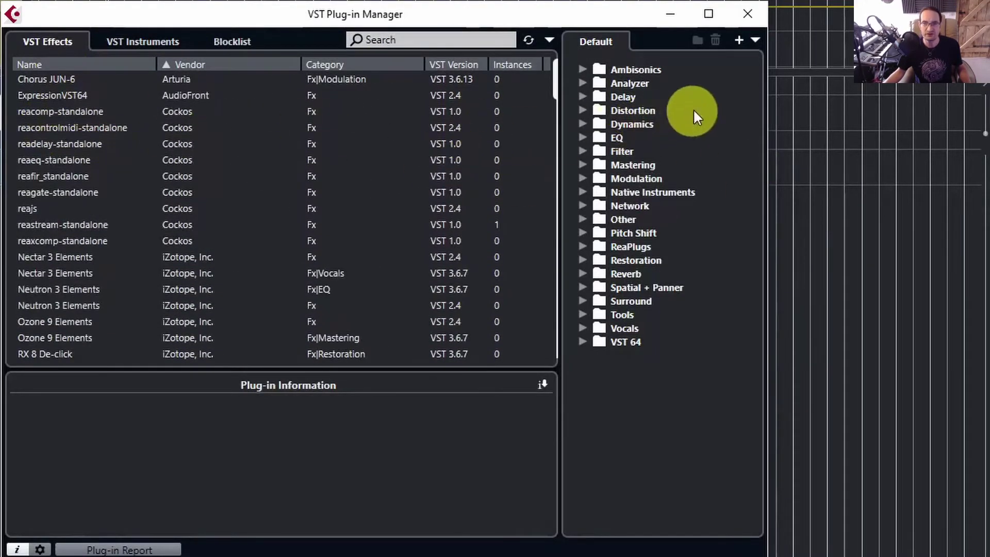
pyautogui.click(743, 41)
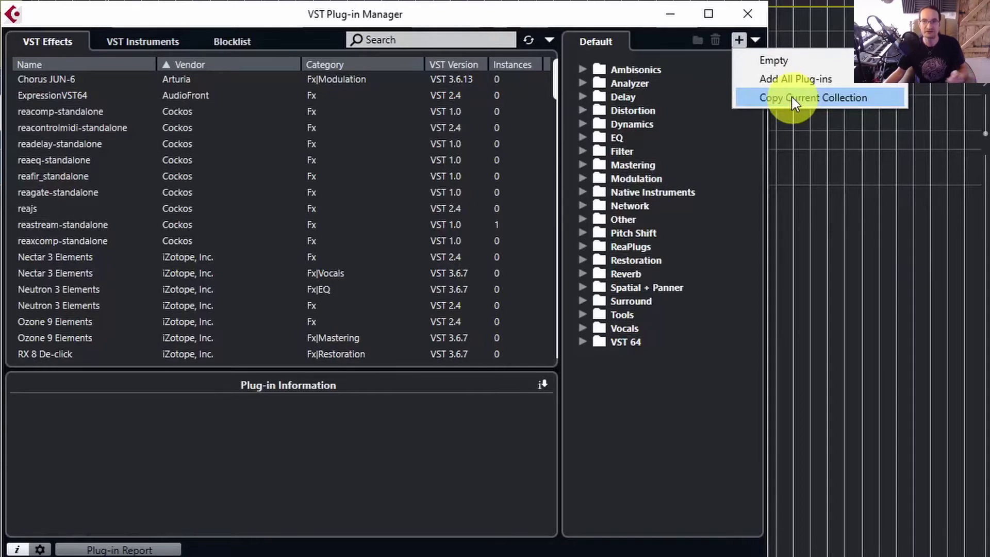
# - Create an empty plug-in collection named 'DT New'
pyautogui.click(775, 61)
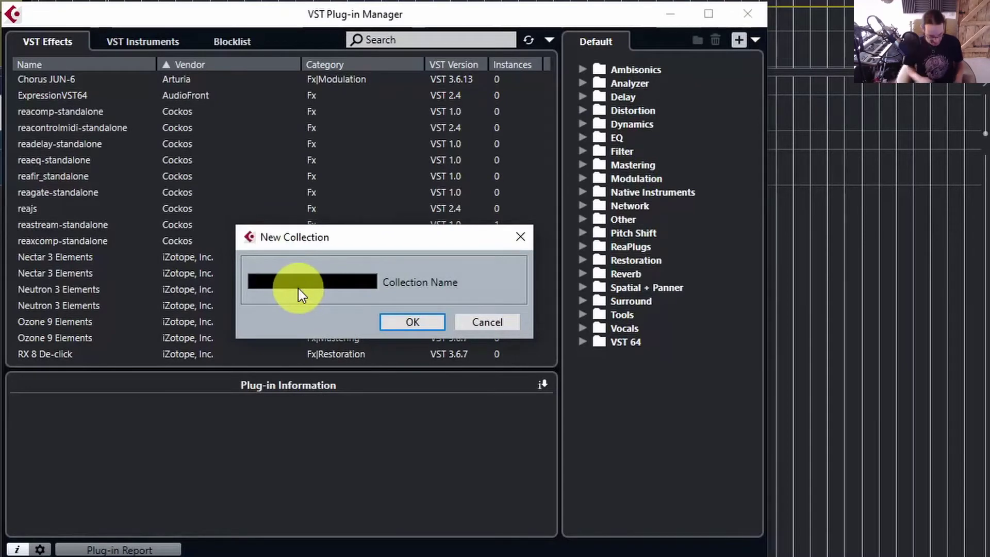
pyautogui.write('DT ')
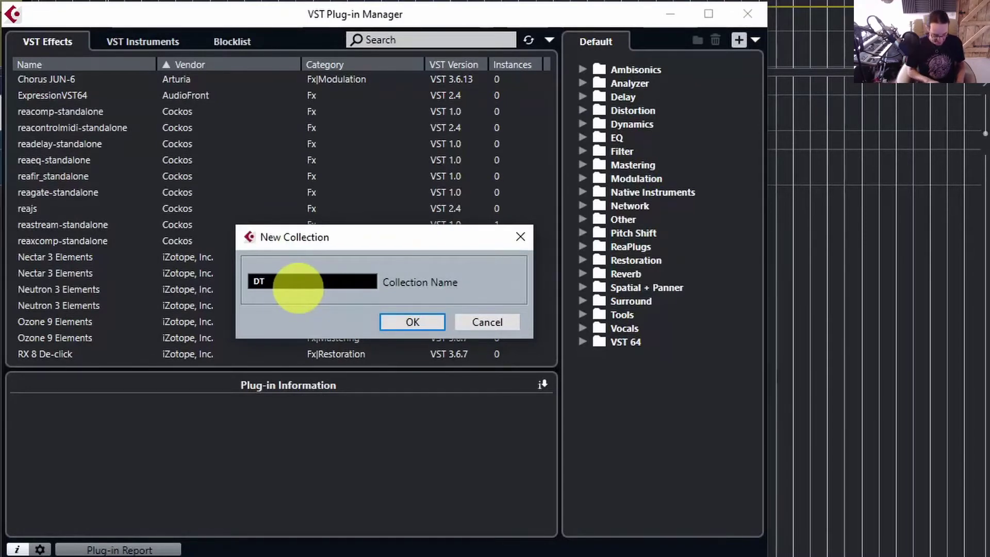
pyautogui.write('New')
pyautogui.press('Return')
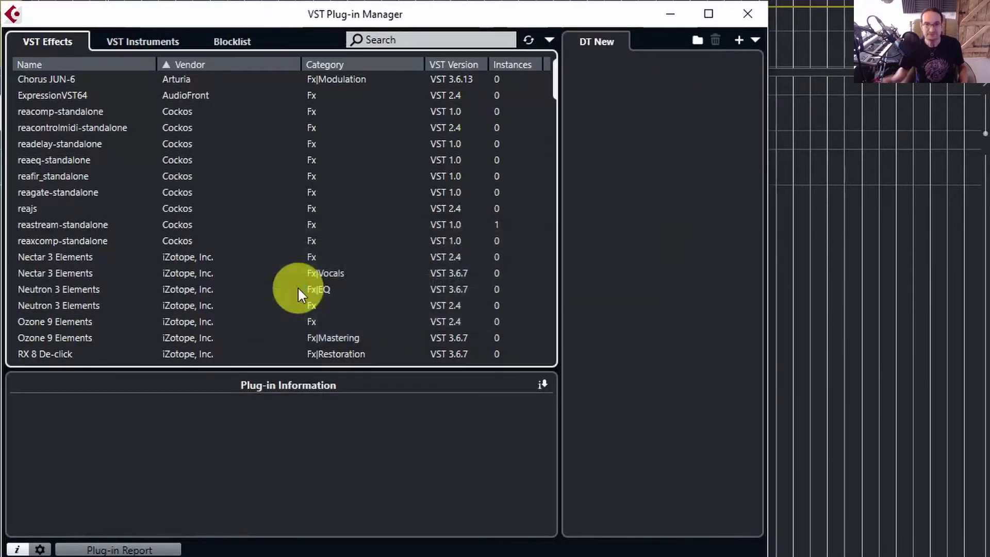
# - Add a folder named 'Verb' to the DT New collection
pyautogui.click(698, 41)
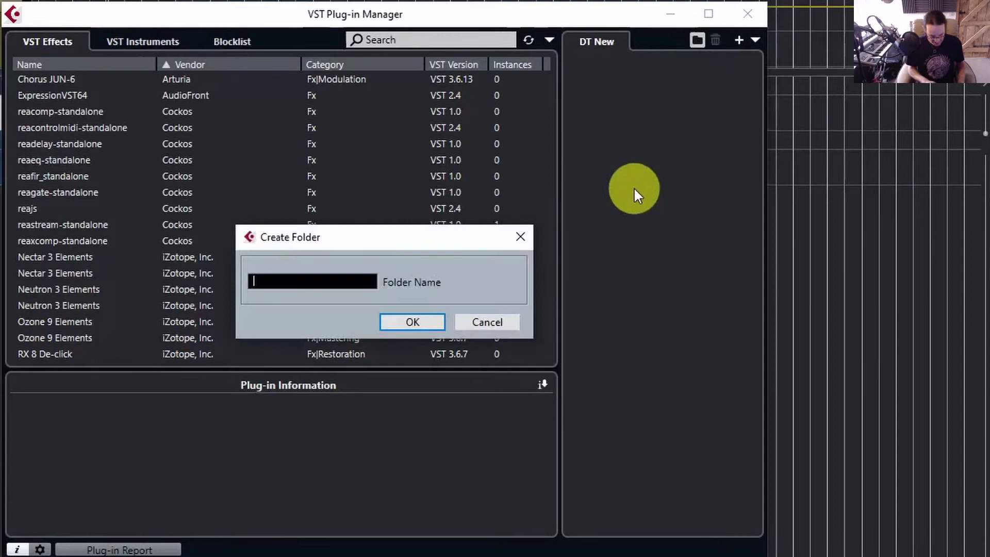
pyautogui.write('Verb')
pyautogui.press('Return')
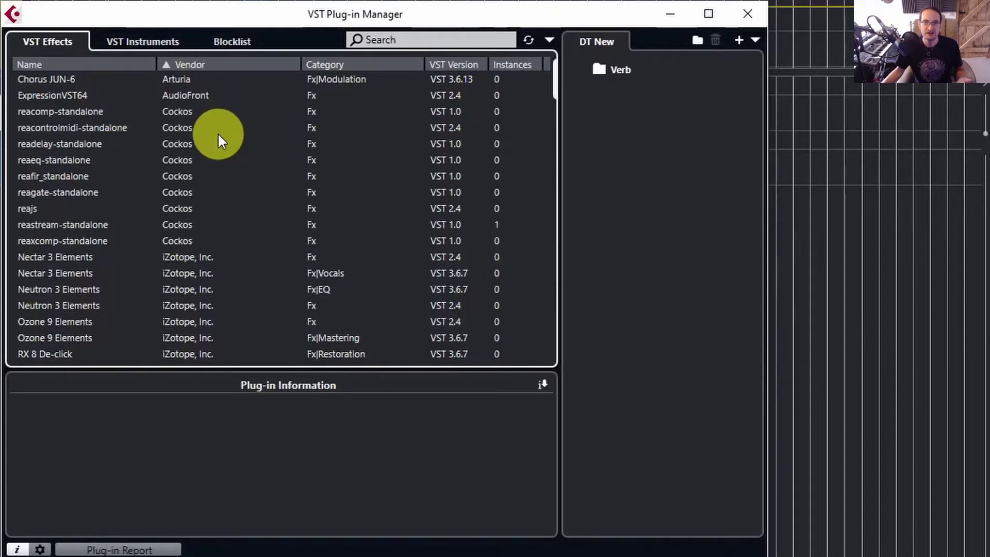
# - Sort the VST Effects list by Vendor
pyautogui.click(206, 64)
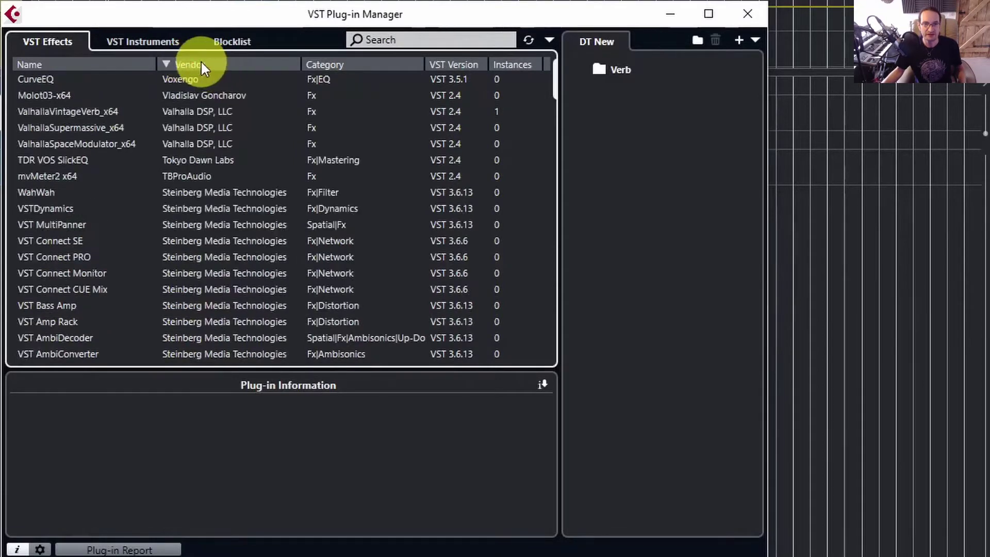
pyautogui.click(201, 63)
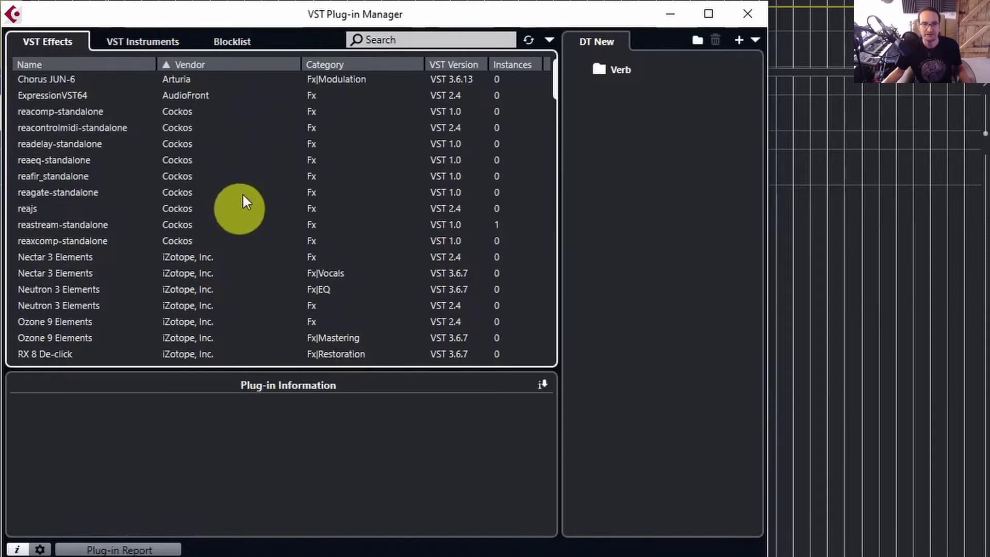
pyautogui.click(358, 65)
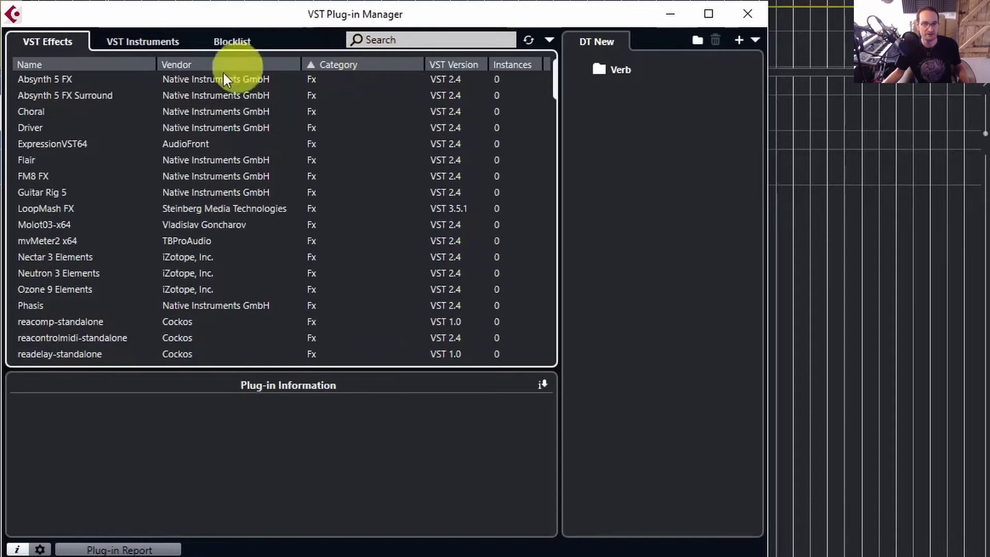
pyautogui.click(71, 64)
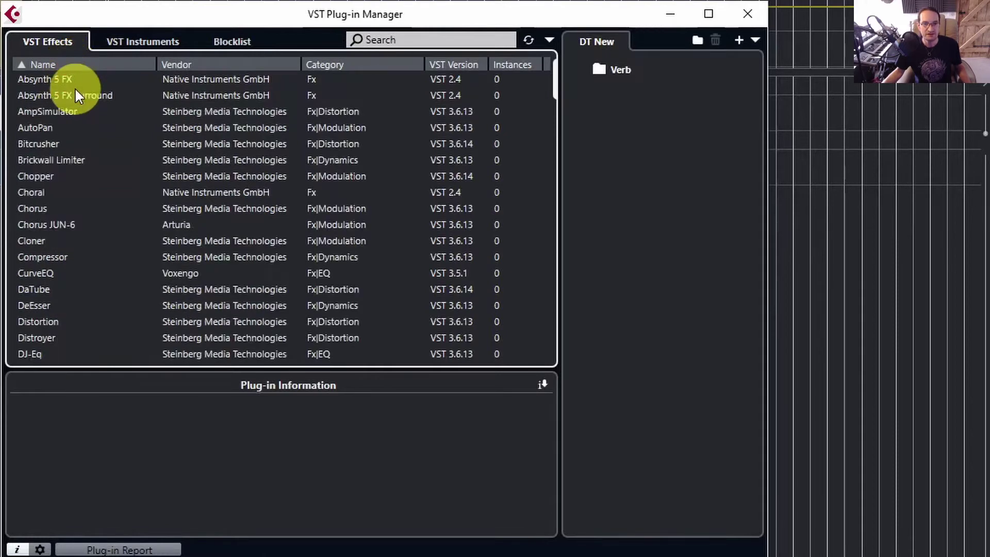
pyautogui.click(209, 62)
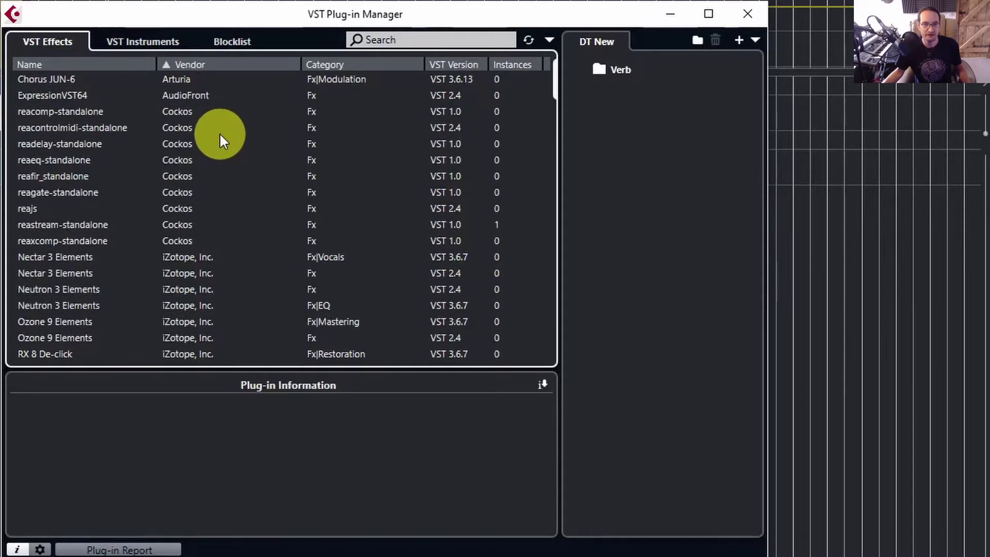
# - Put ValhallaSupermassive_x64 and ValhallaVintageVerb_x64 into the Verb folder
pyautogui.scroll(-15, 219, 132)
pyautogui.scroll(-15, 219, 133)
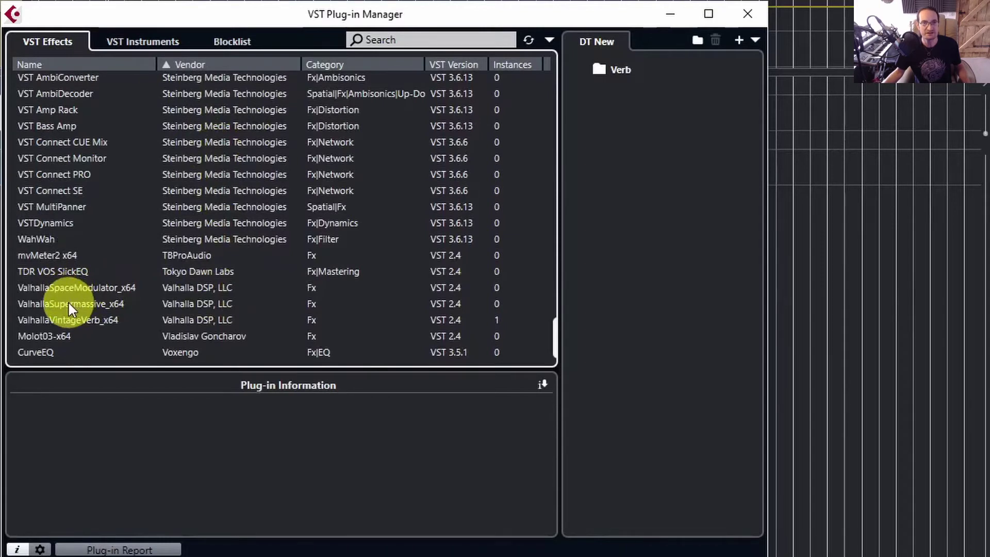
pyautogui.moveTo(109, 309); pyautogui.dragTo(623, 65)
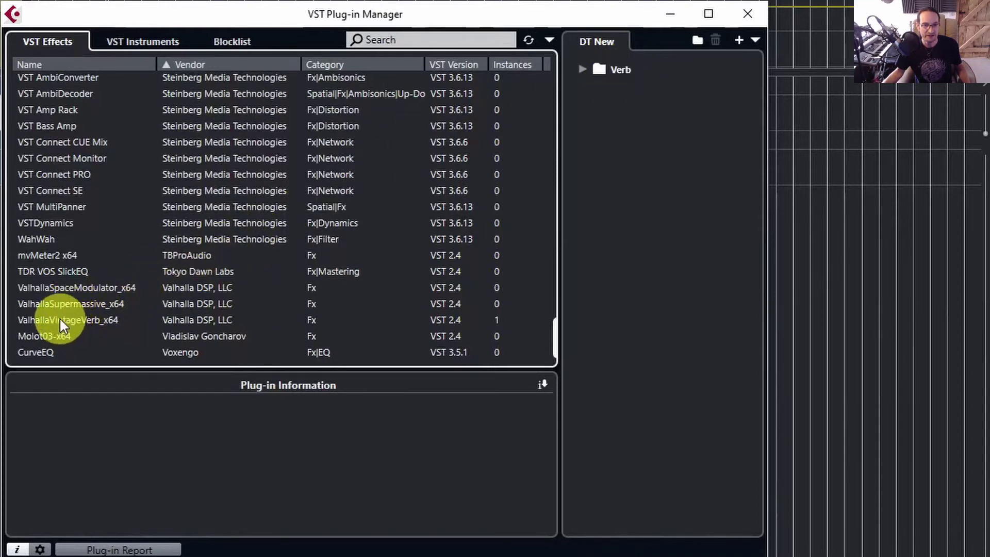
pyautogui.moveTo(60, 323); pyautogui.dragTo(622, 68)
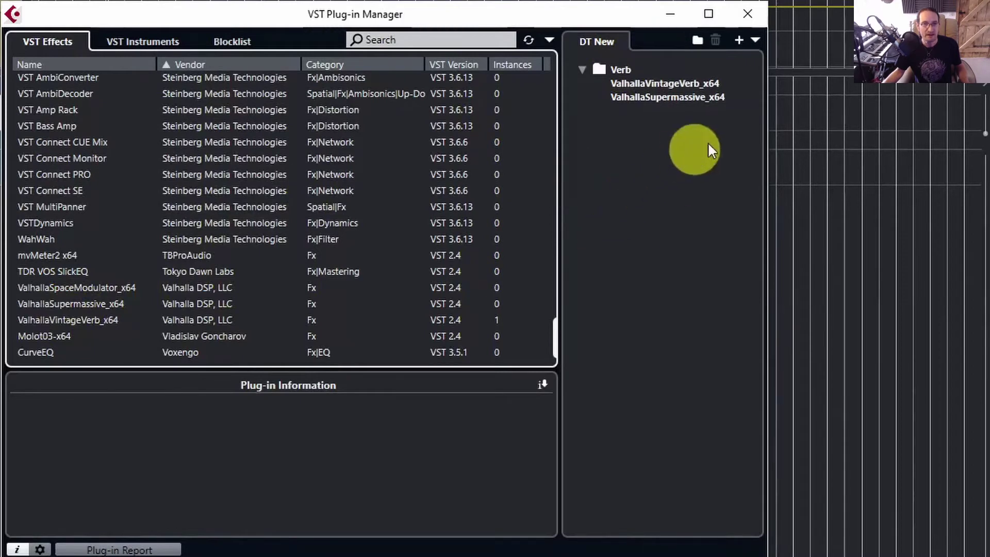
# - Add a new folder named 'Dynamics' to the DT New collection
pyautogui.click(696, 40)
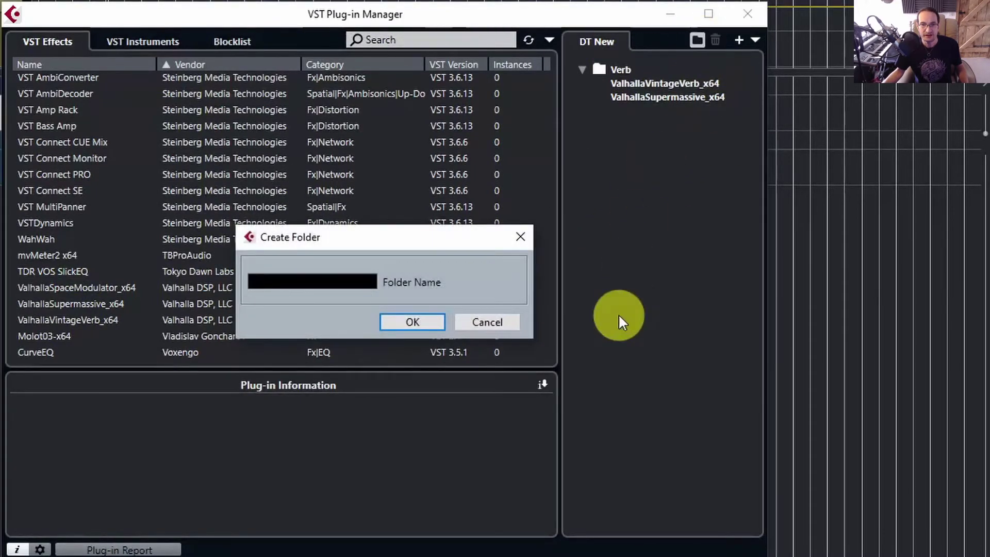
pyautogui.write('D')
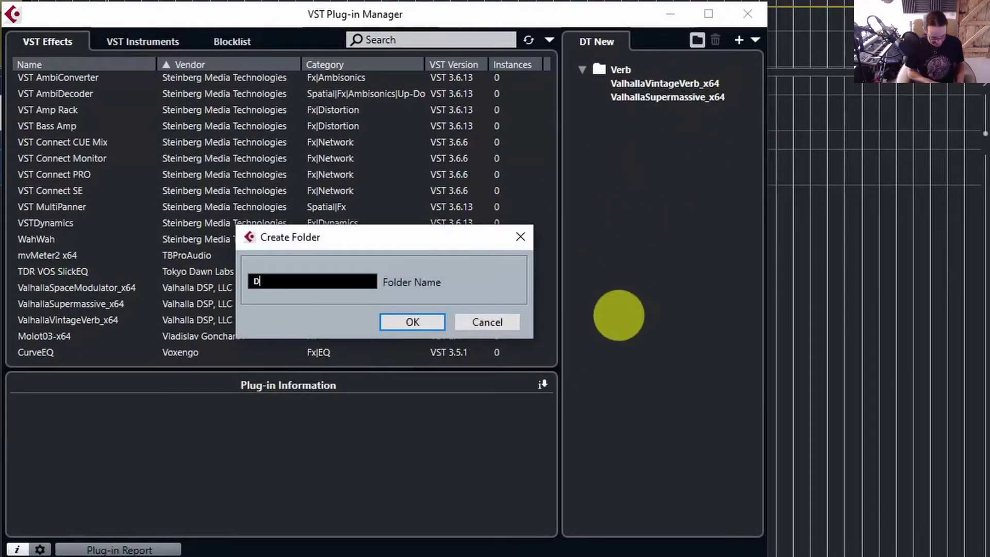
pyautogui.write('ynamics')
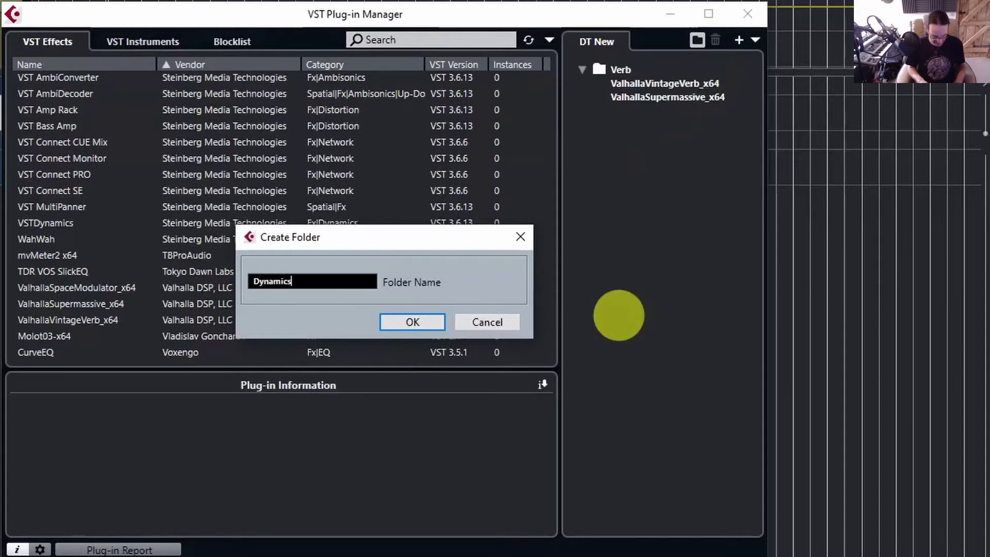
pyautogui.press('Return')
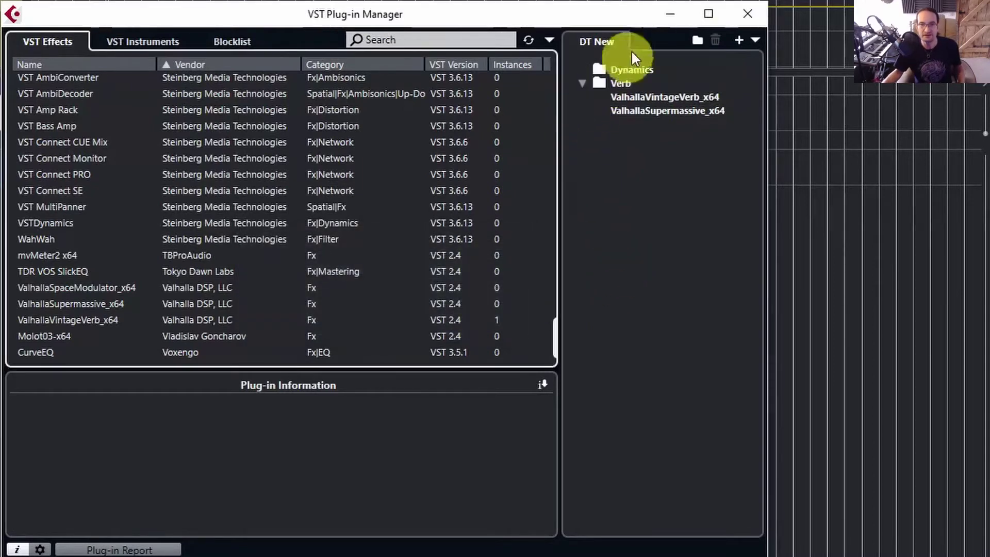
# - Sort by Category, put MJUC and MultibandCompressor into Dynamics, and expand the folder
pyautogui.scroll(15, 170, 186)
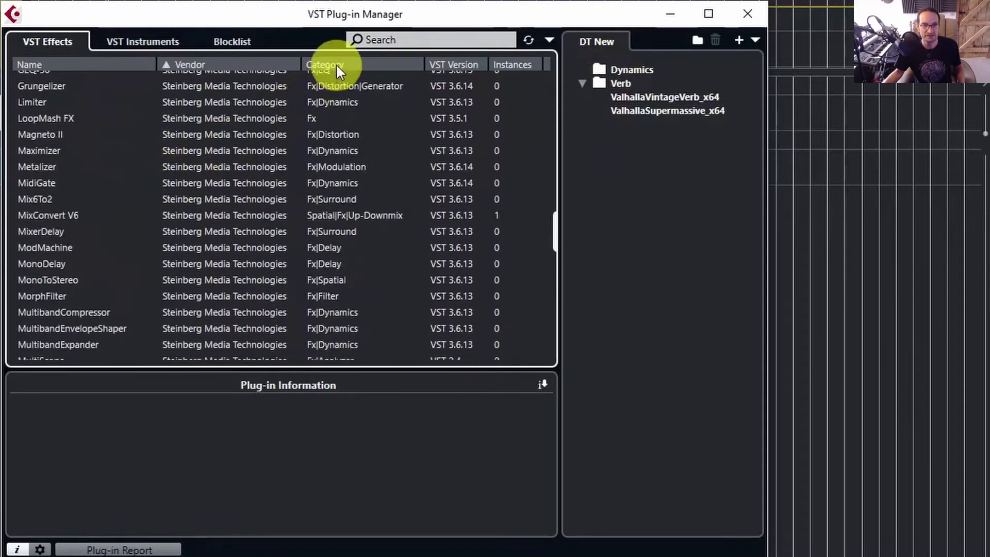
pyautogui.click(335, 64)
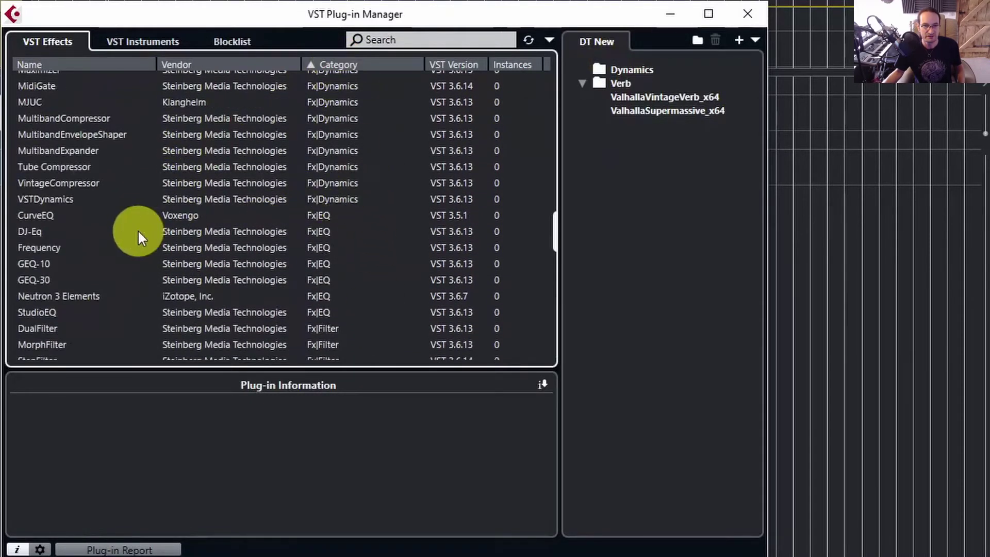
pyautogui.scroll(2, 132, 231)
pyautogui.scroll(1, 132, 232)
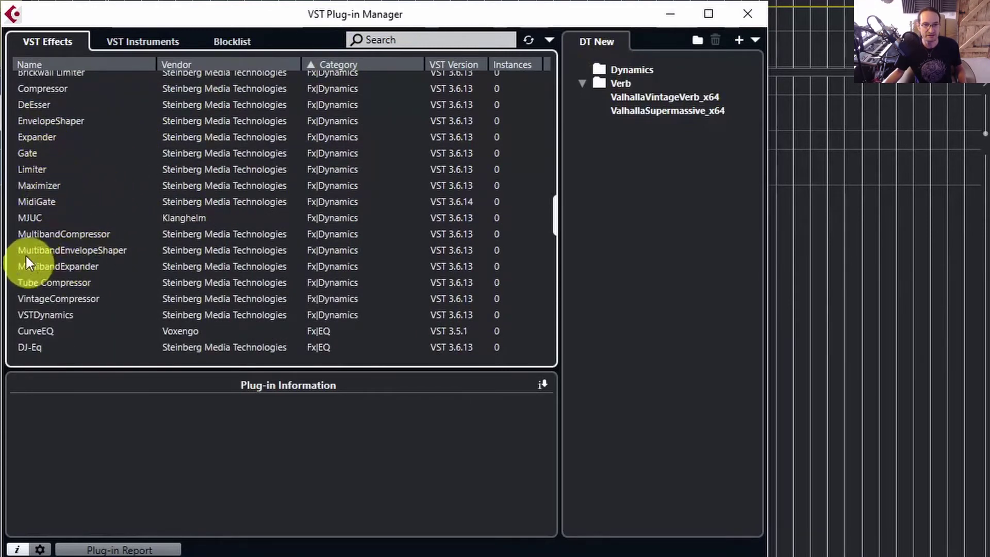
pyautogui.moveTo(31, 218); pyautogui.dragTo(647, 71)
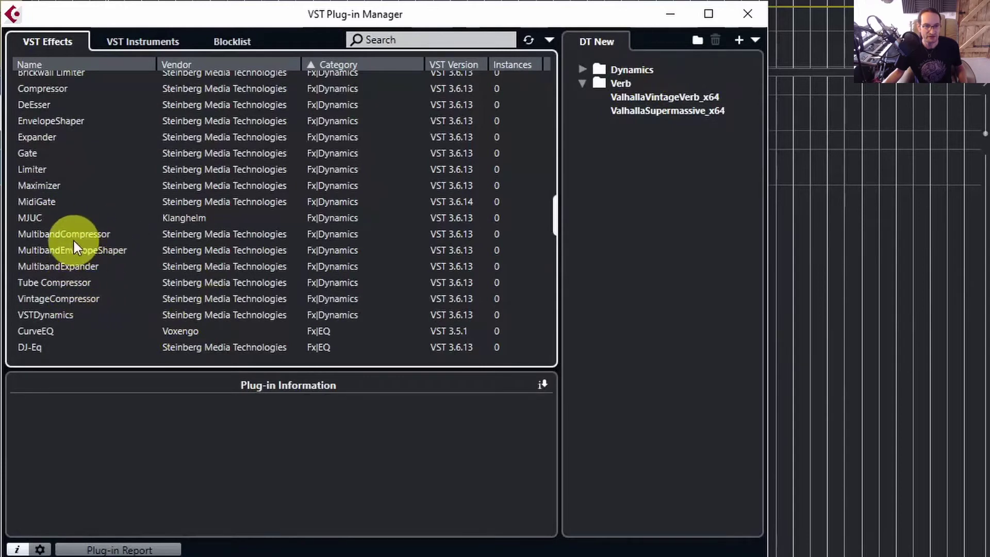
pyautogui.moveTo(74, 233); pyautogui.dragTo(624, 70)
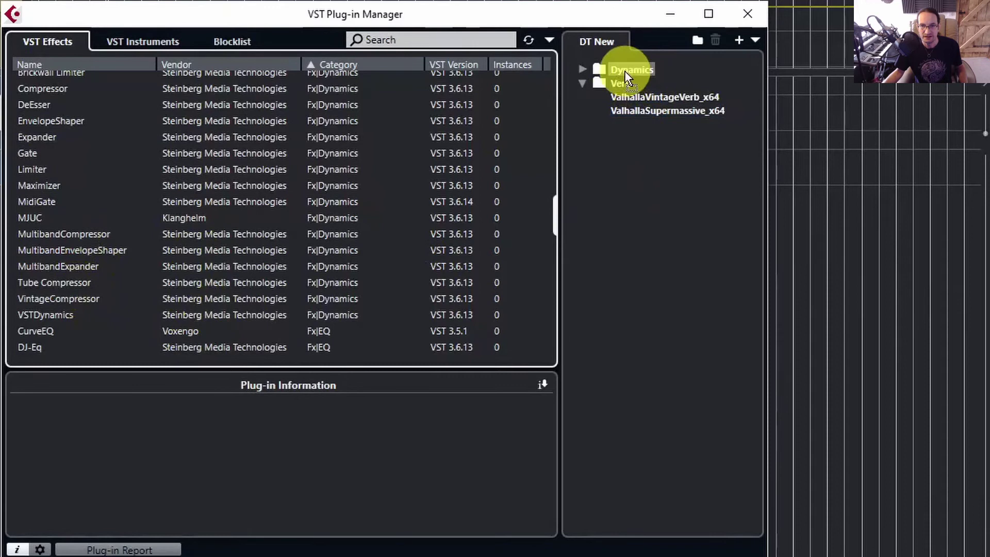
pyautogui.click(583, 70)
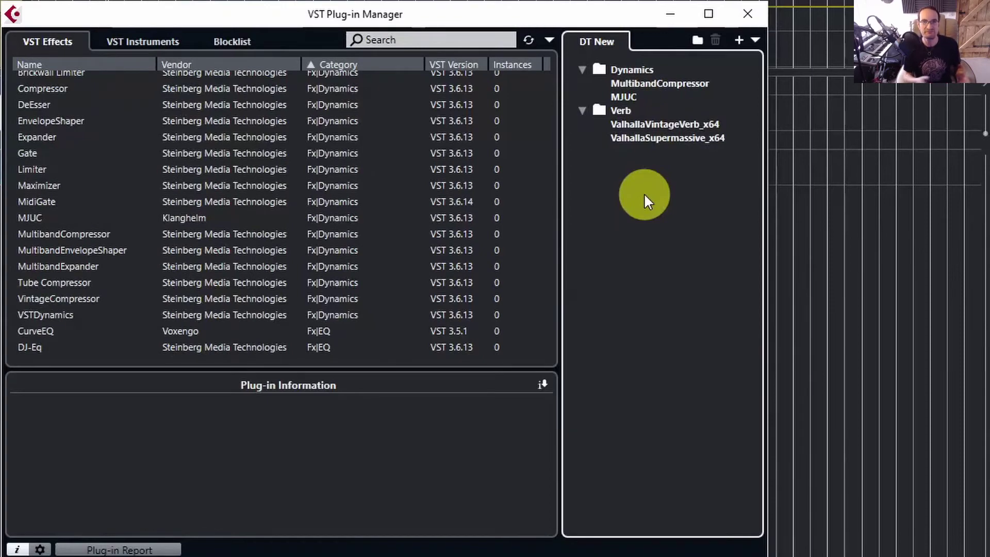
# - Close the plug-in manager and load MJUC from DT New's Dynamics folder into insert slot 2
pyautogui.click(749, 14)
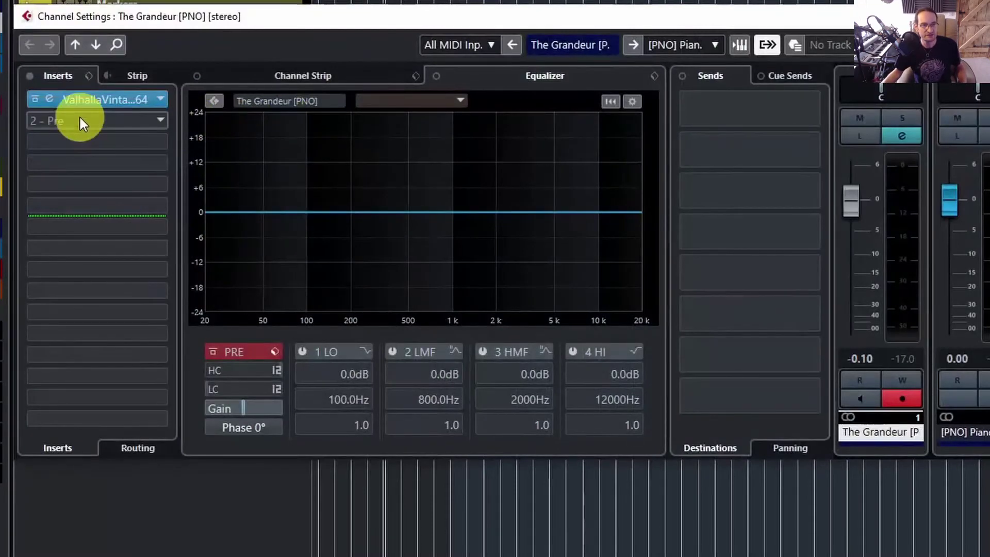
pyautogui.click(85, 122)
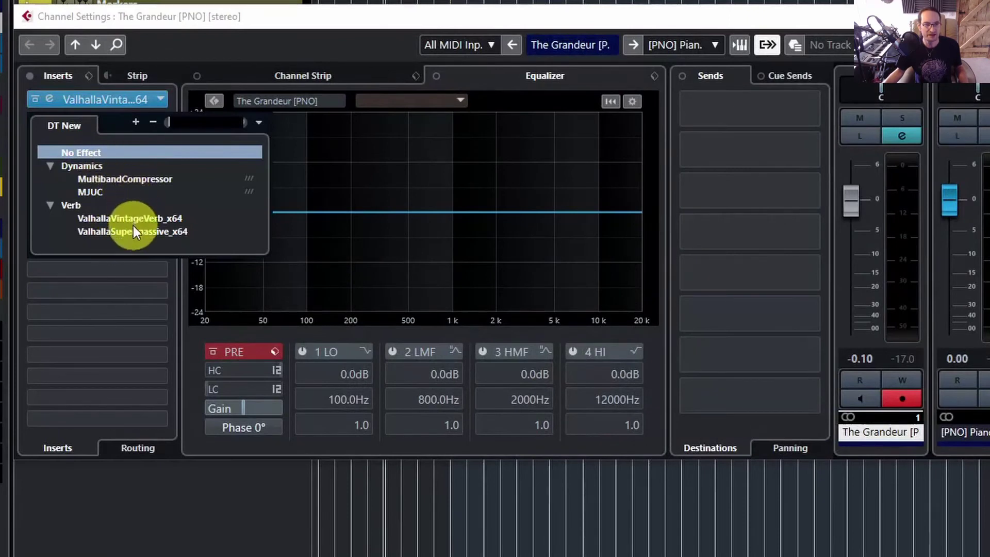
pyautogui.click(88, 192)
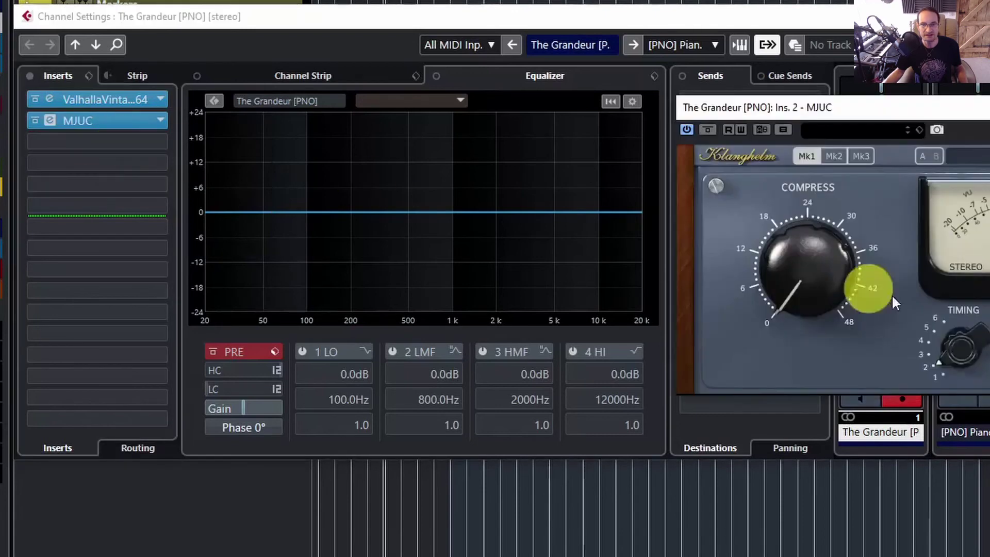
pyautogui.click(988, 107)
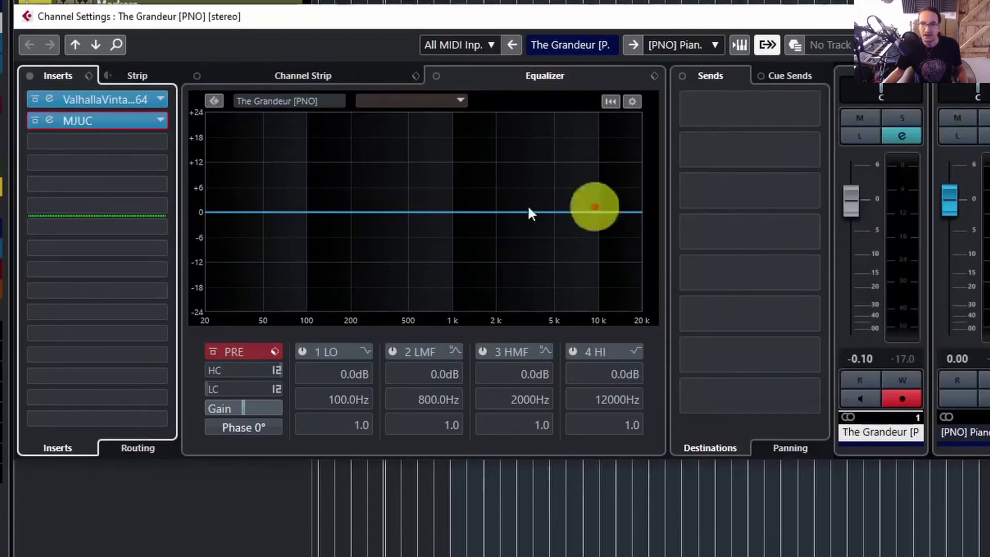
# - Switch insert slot 3's plug-in list to the Default collection and peek into the ReaPlugs category
pyautogui.click(134, 143)
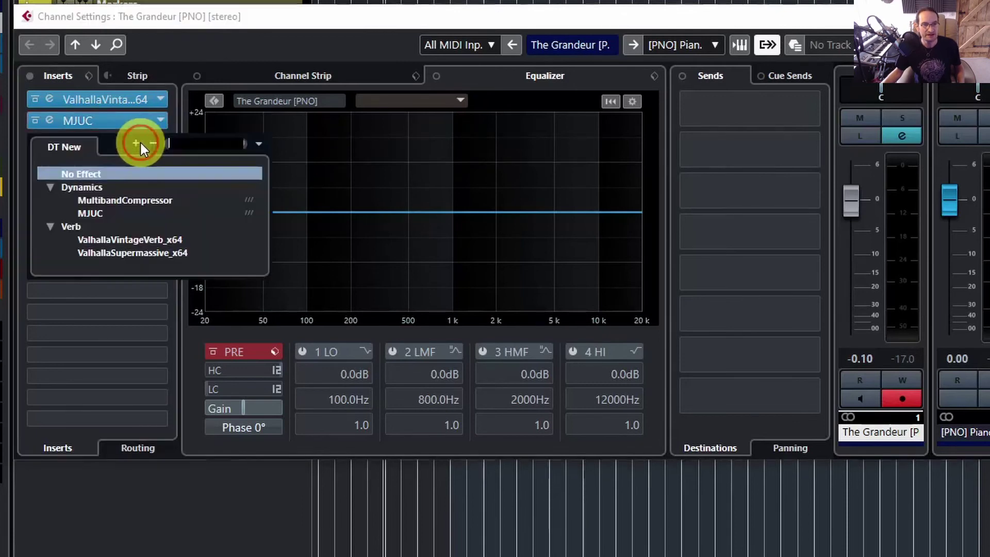
pyautogui.click(259, 145)
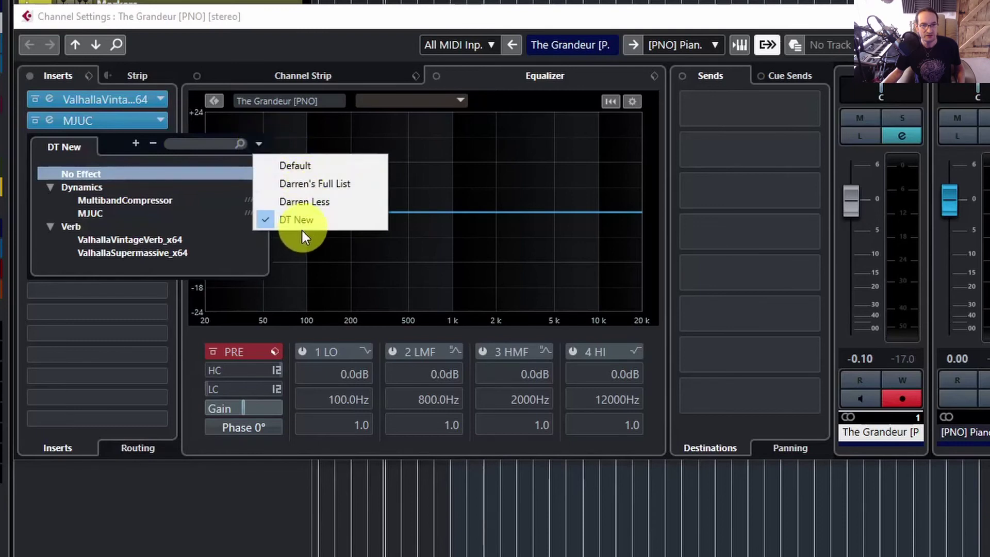
pyautogui.click(304, 168)
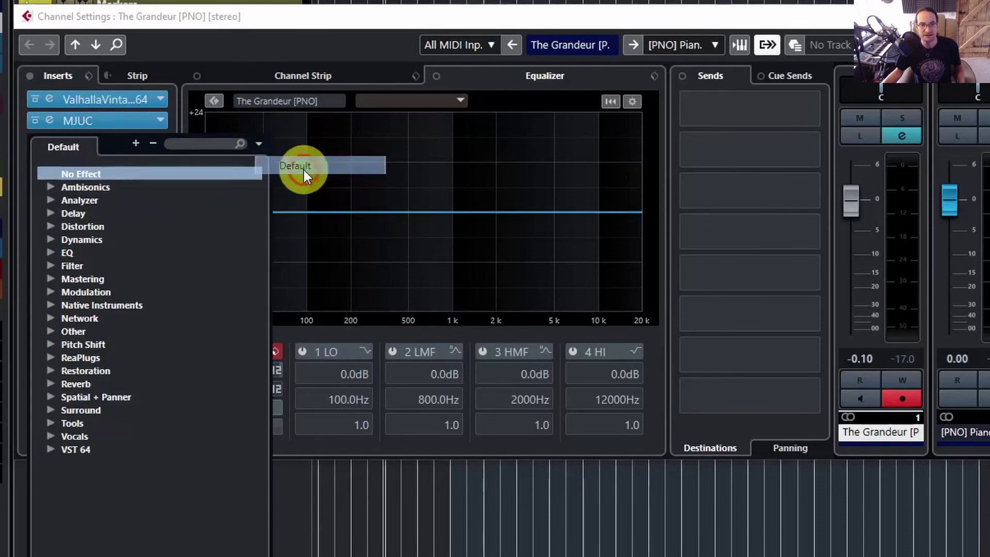
pyautogui.click(51, 356)
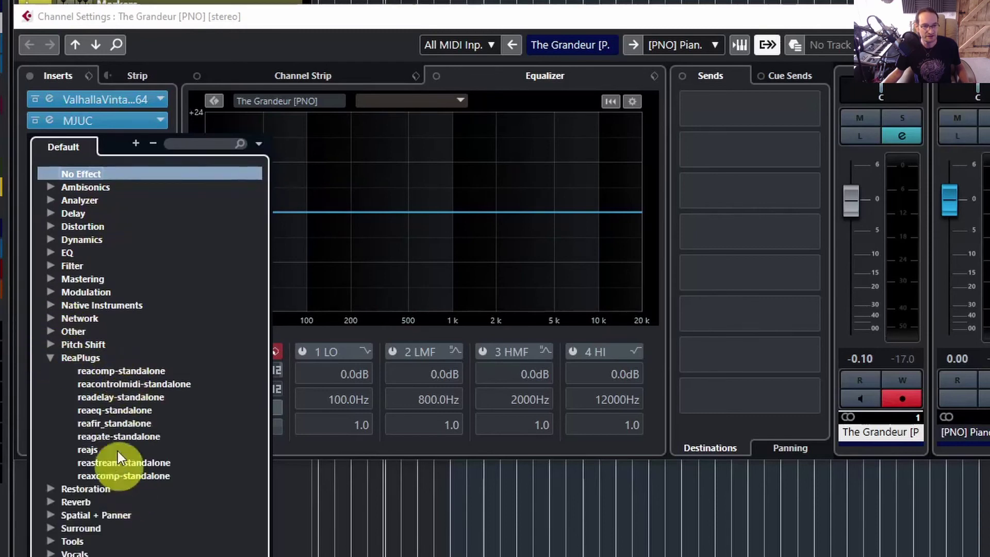
pyautogui.click(52, 357)
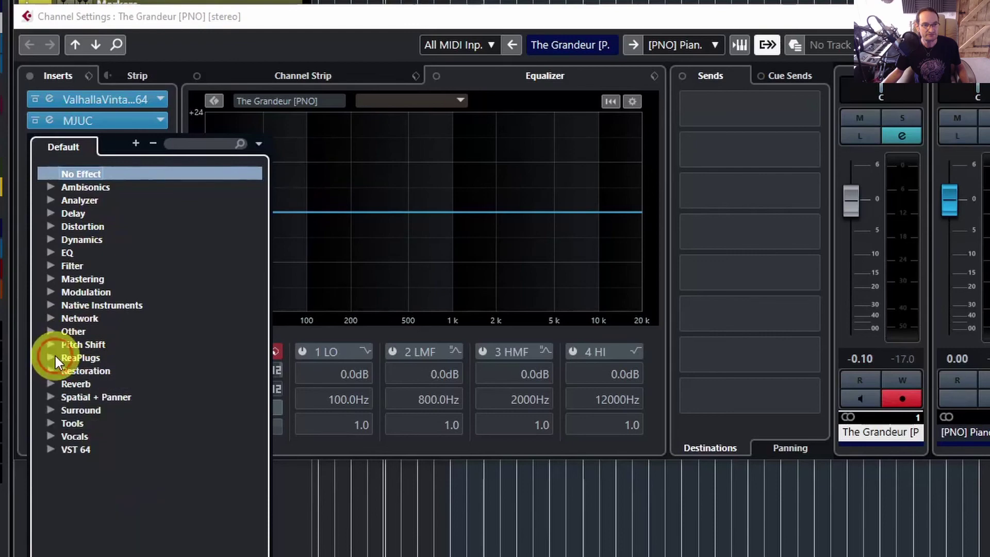